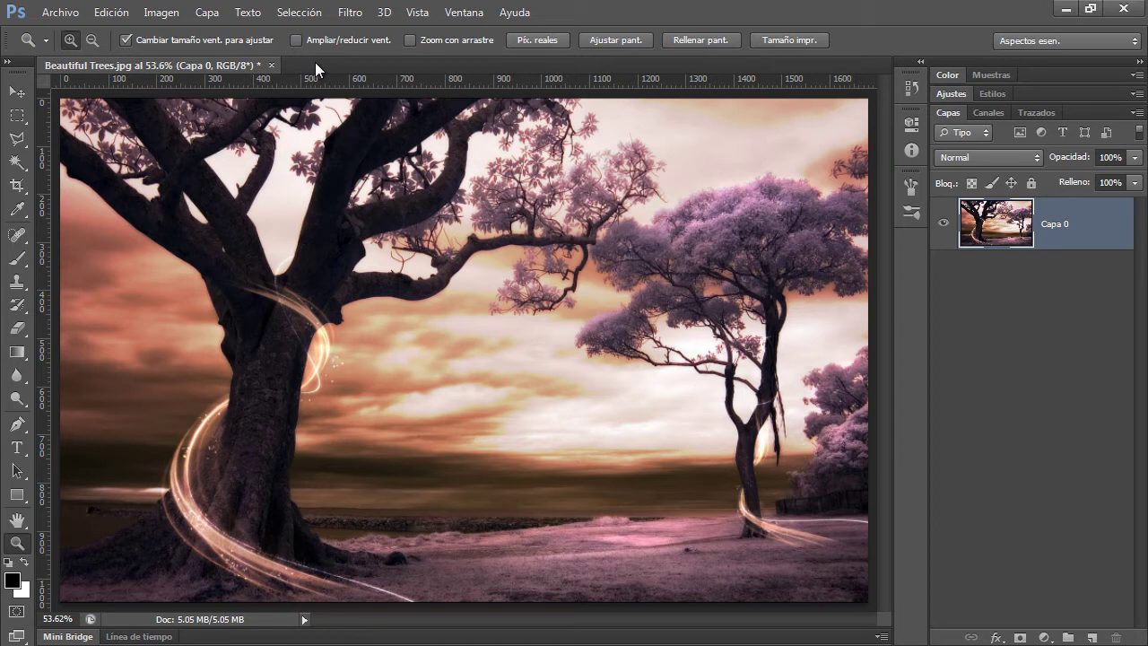
Step: Duplicate the Beautiful Trees photo as 'Beautiful Trees copia'
click(154, 15)
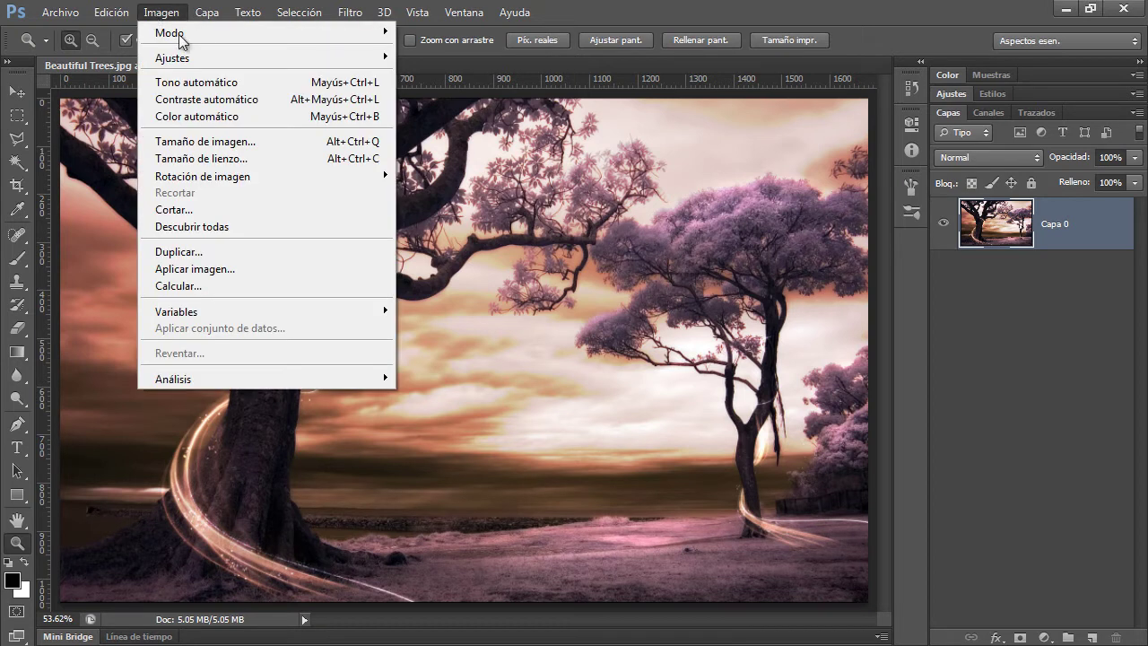
click(287, 253)
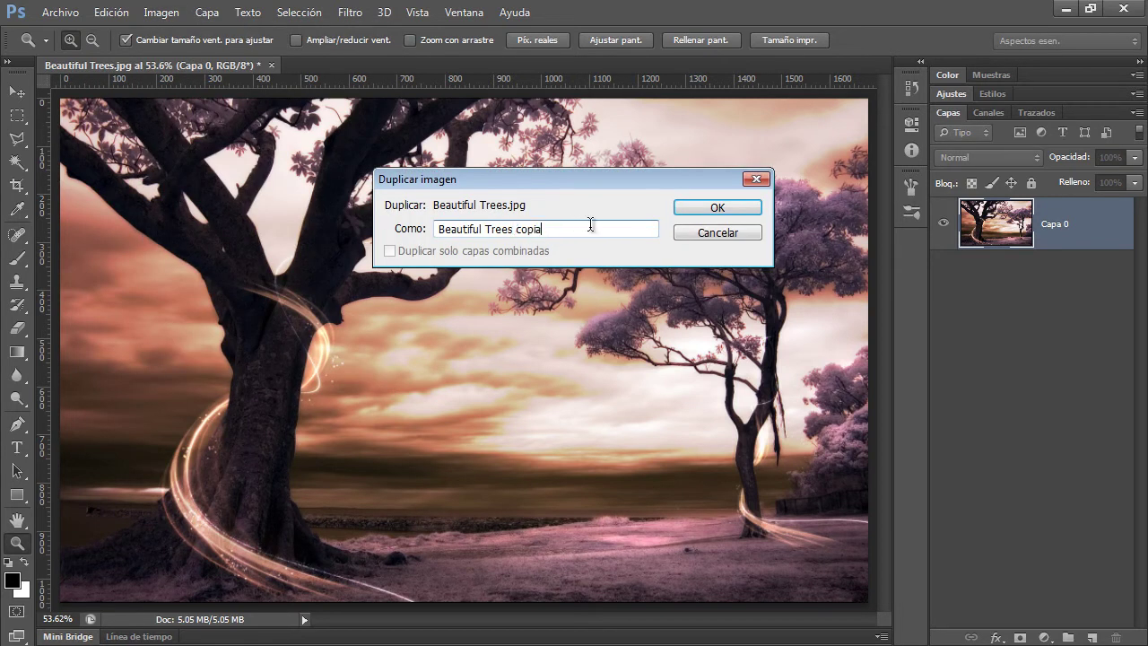
click(704, 209)
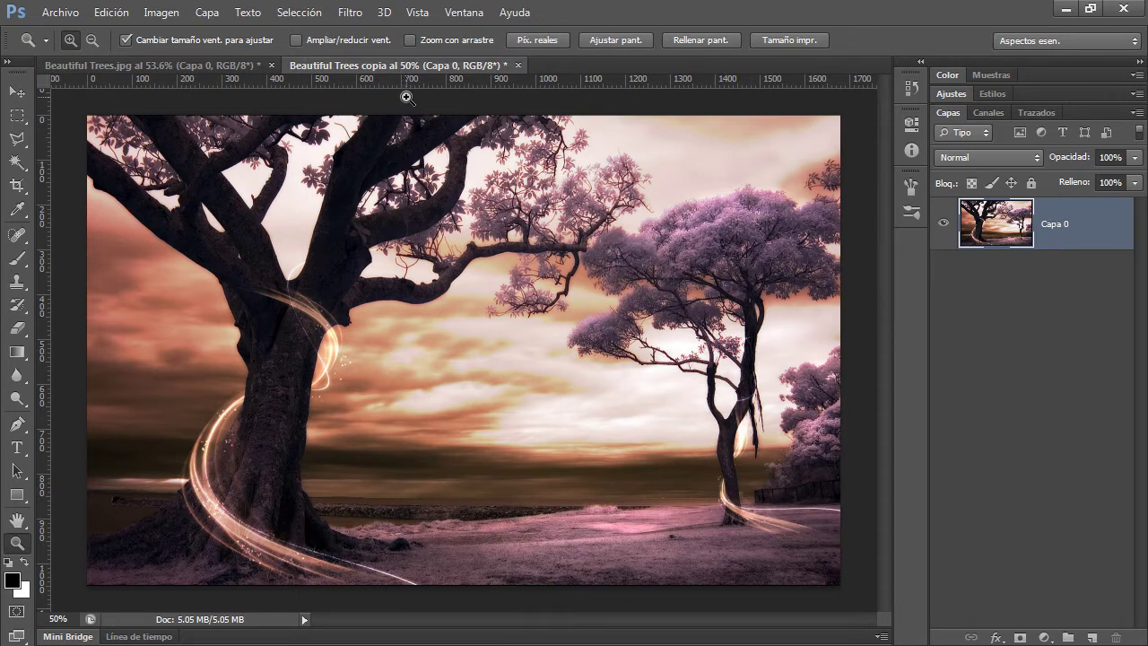
Step: Check the original, then return to the copy and fit it on screen
click(158, 66)
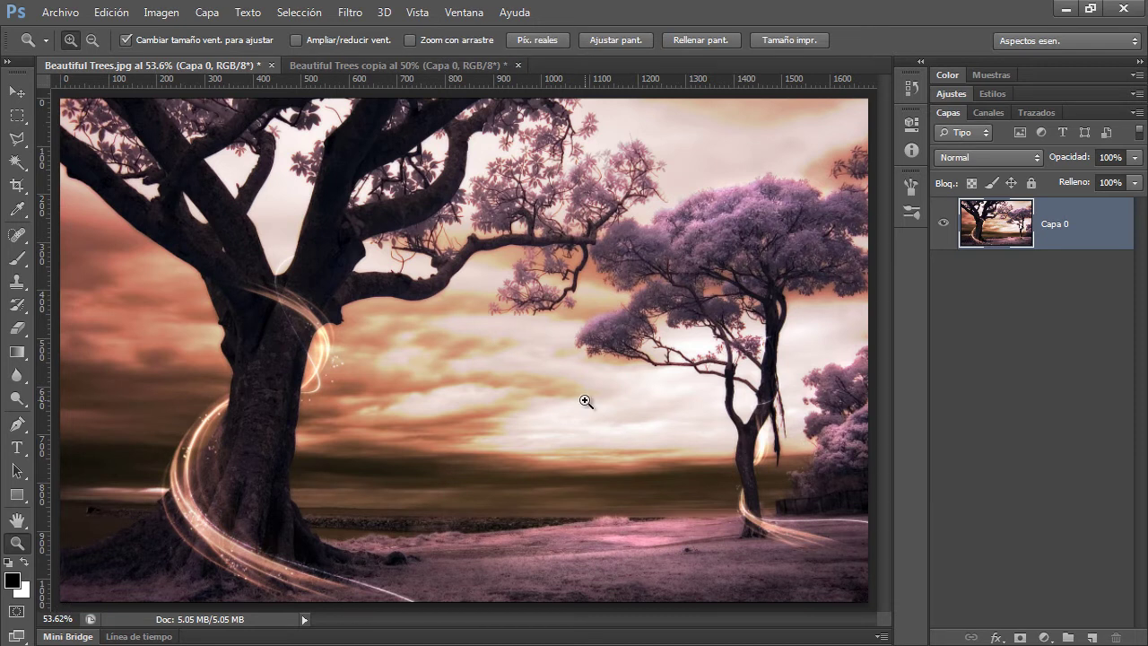
key(ctrl+Tab)
key(ctrl+0)
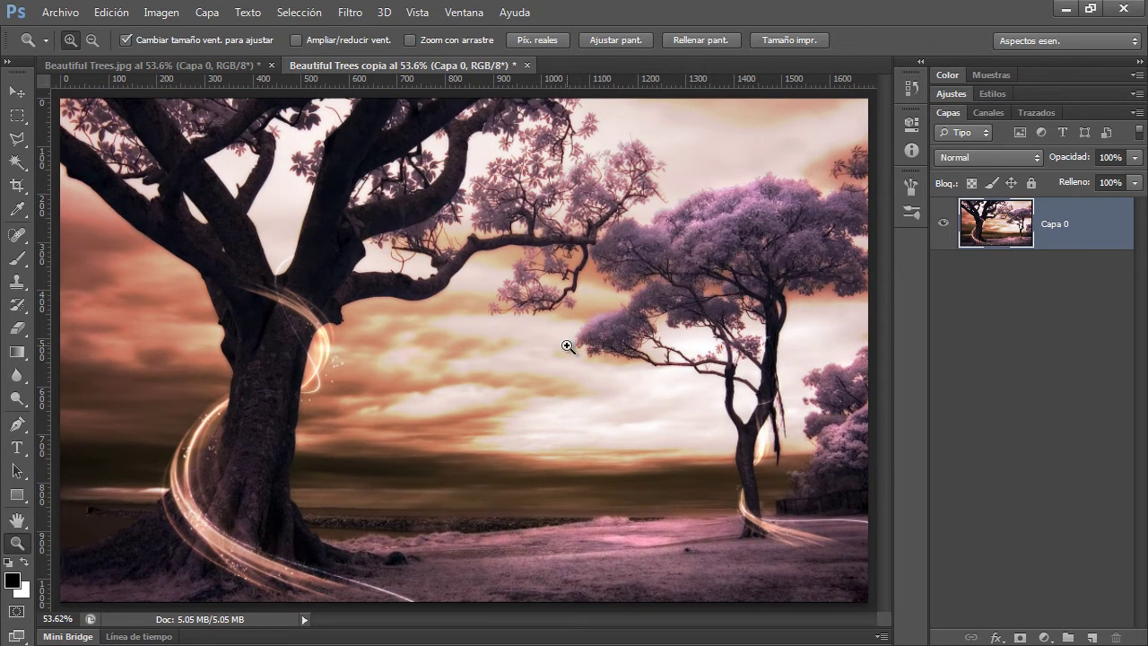
Step: Arrange the copy and original with Vertical de 2 hojas so they sit side by side
click(455, 14)
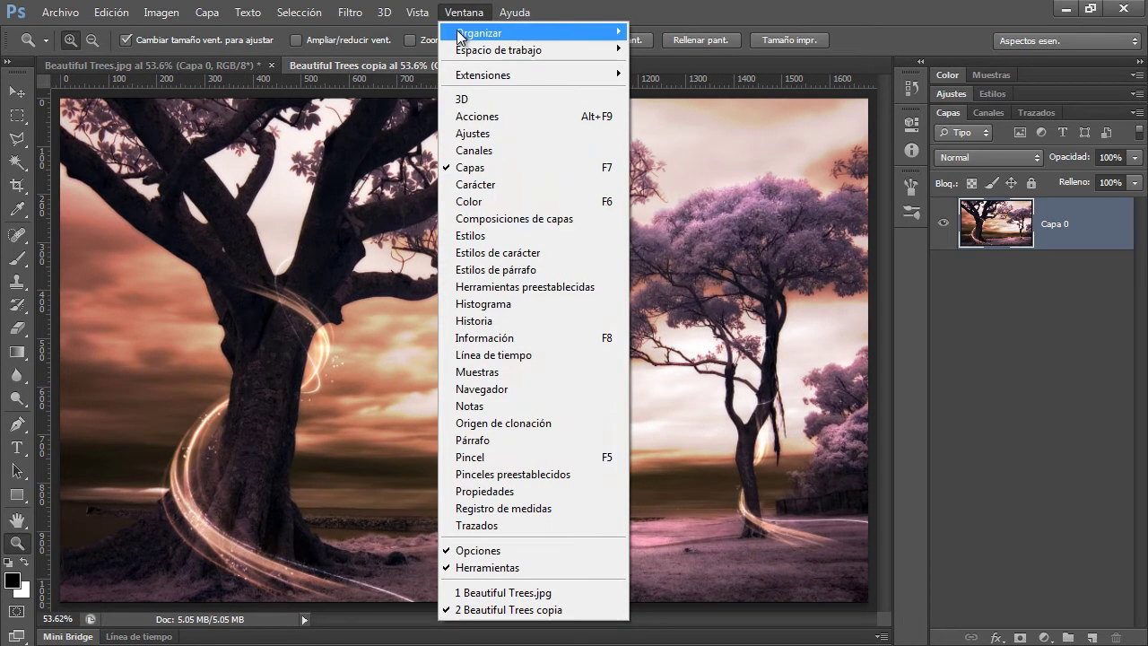
mouse_move(502, 32)
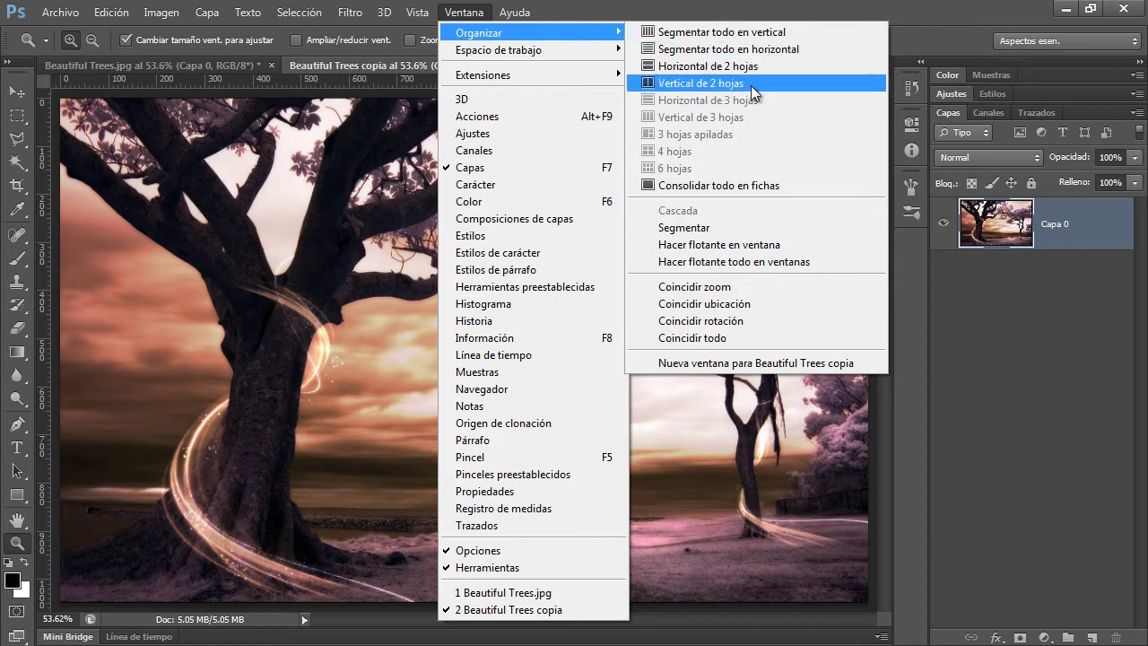
click(728, 86)
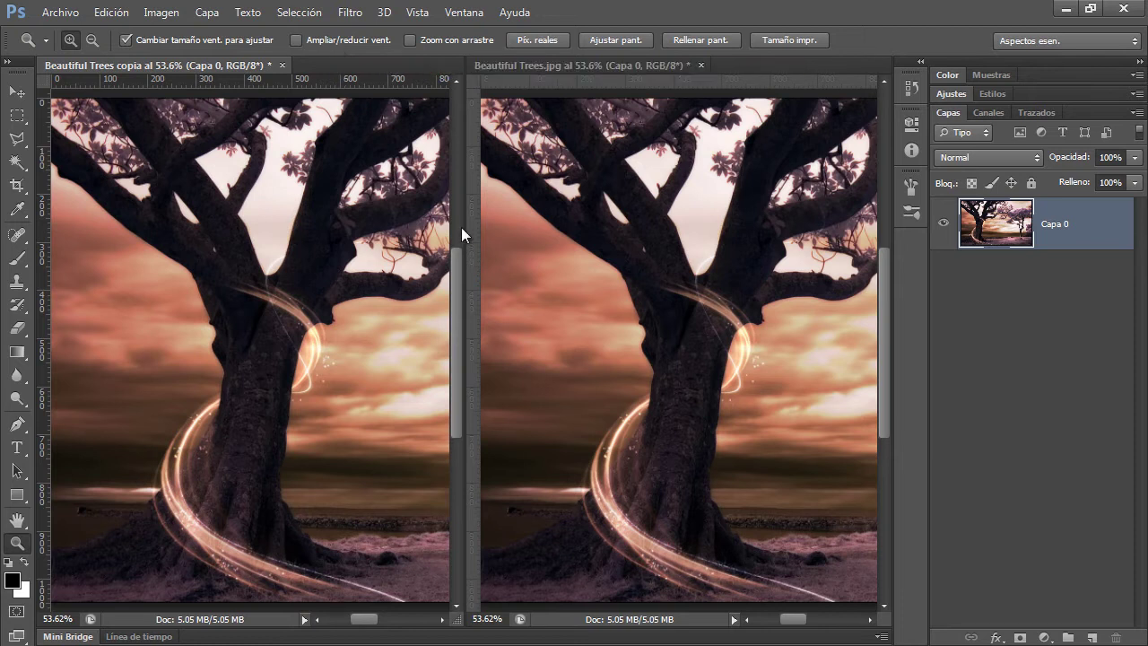
Step: Enable Ampliar/reducir vent. and zoom both photos to 320% on a large-tree branch
click(295, 40)
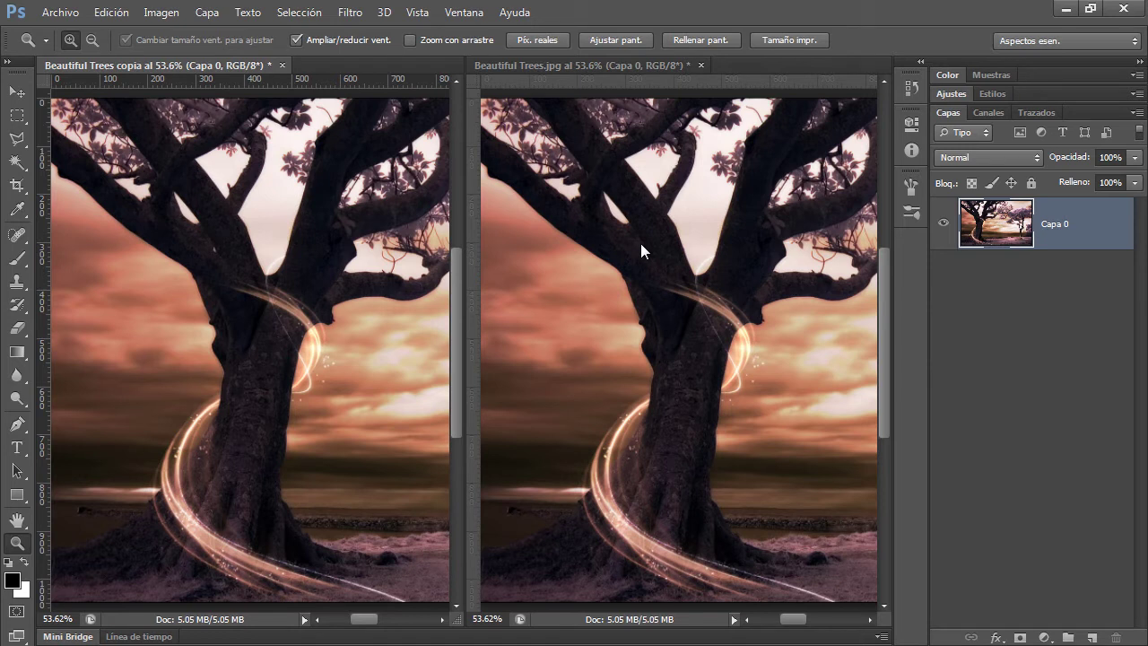
shift+click(129, 183)
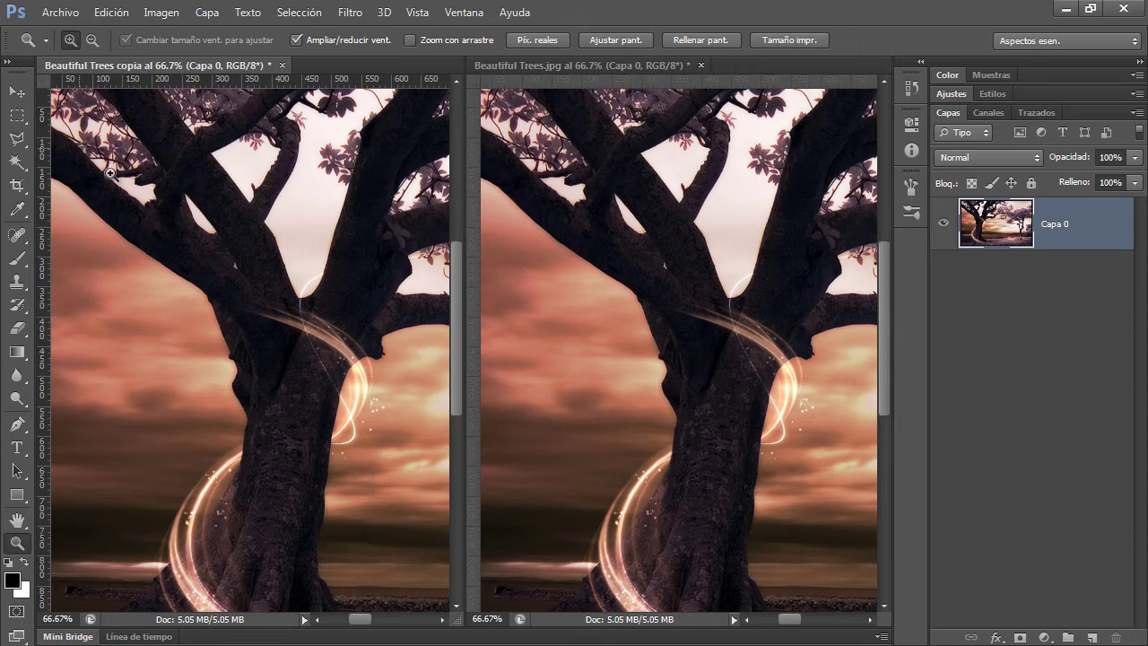
drag(80, 148, 223, 255)
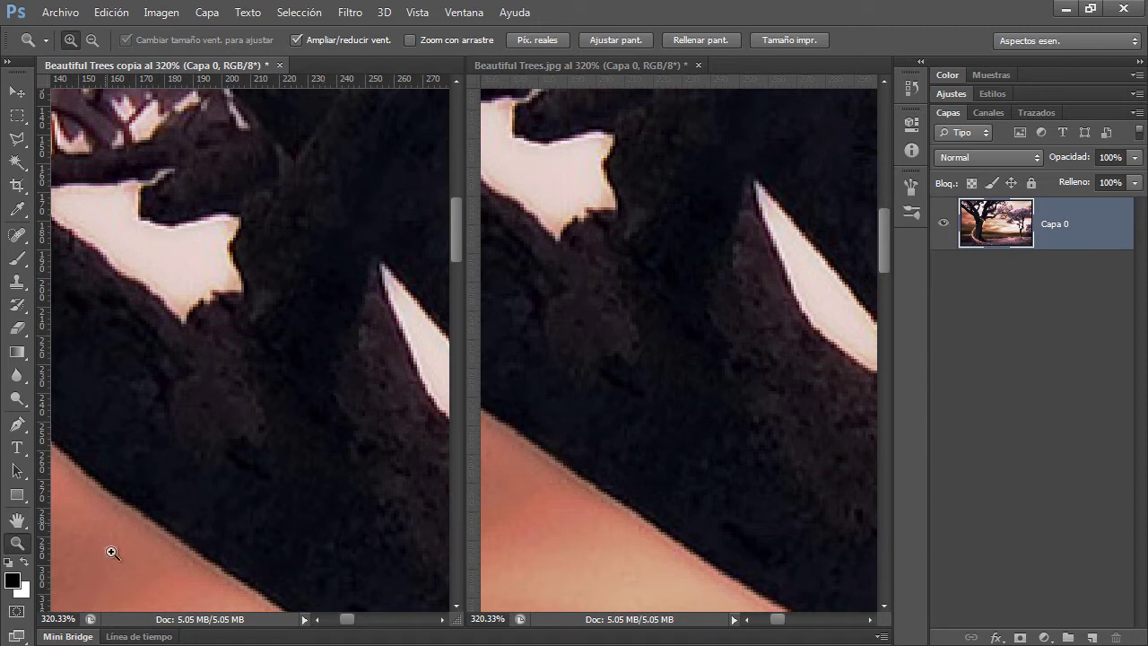
Step: Enable Desplazarse por todas las ventanas and pan both views to the tree foliage
click(17, 521)
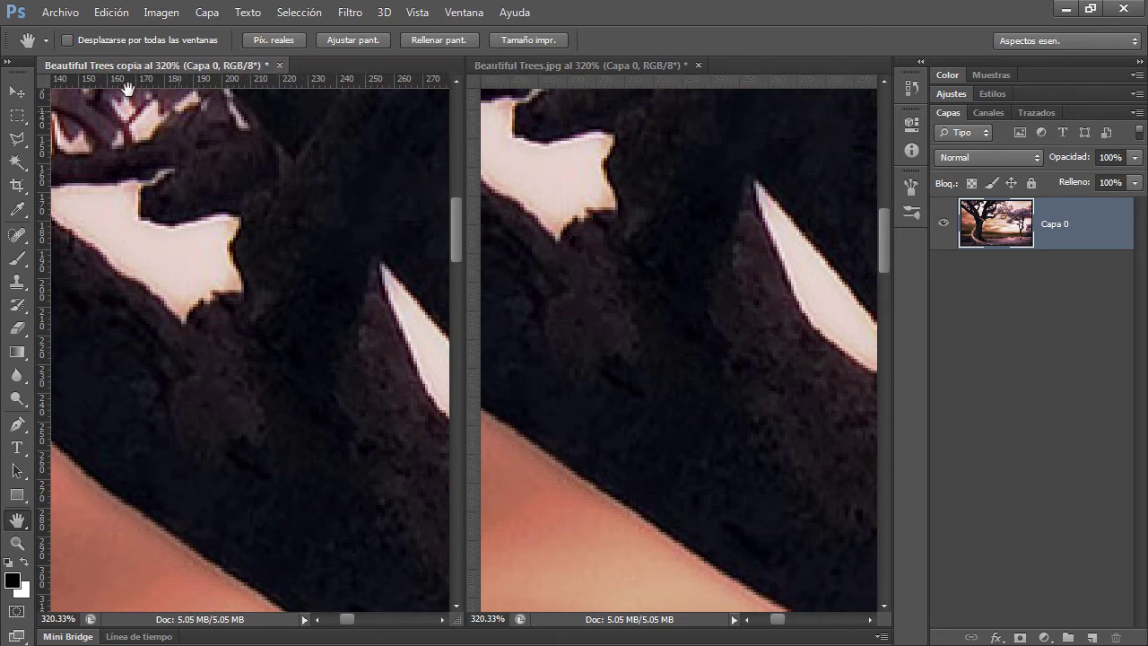
click(68, 41)
drag(200, 192, 264, 275)
drag(224, 152, 247, 277)
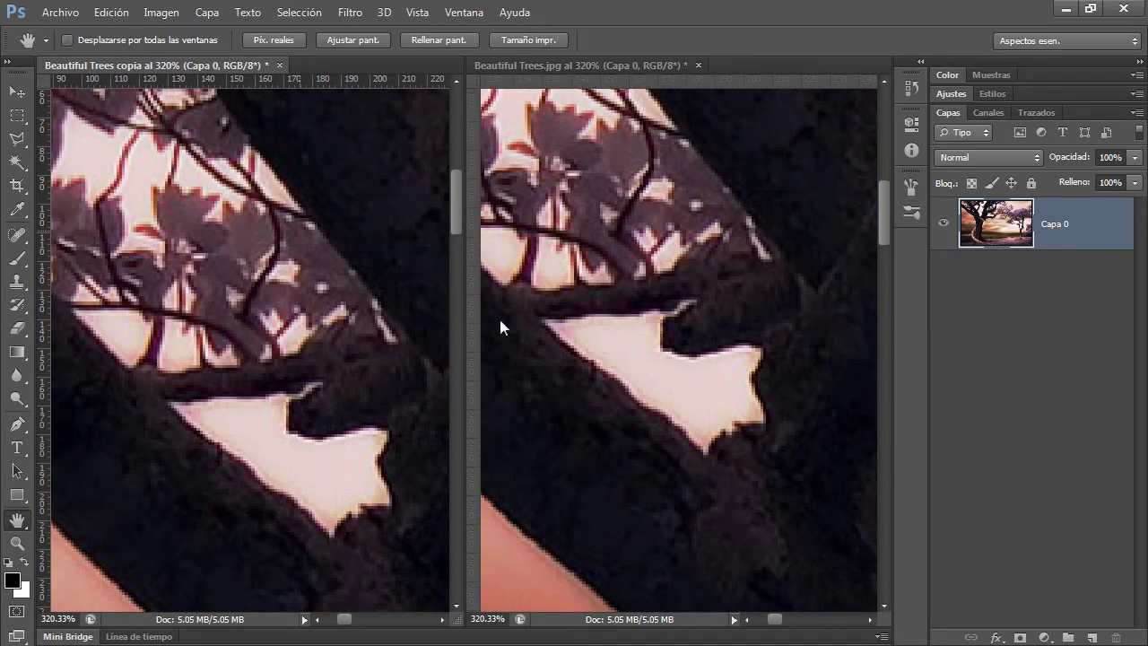
Step: Nudge the original photo's view down slightly to realign it
click(775, 317)
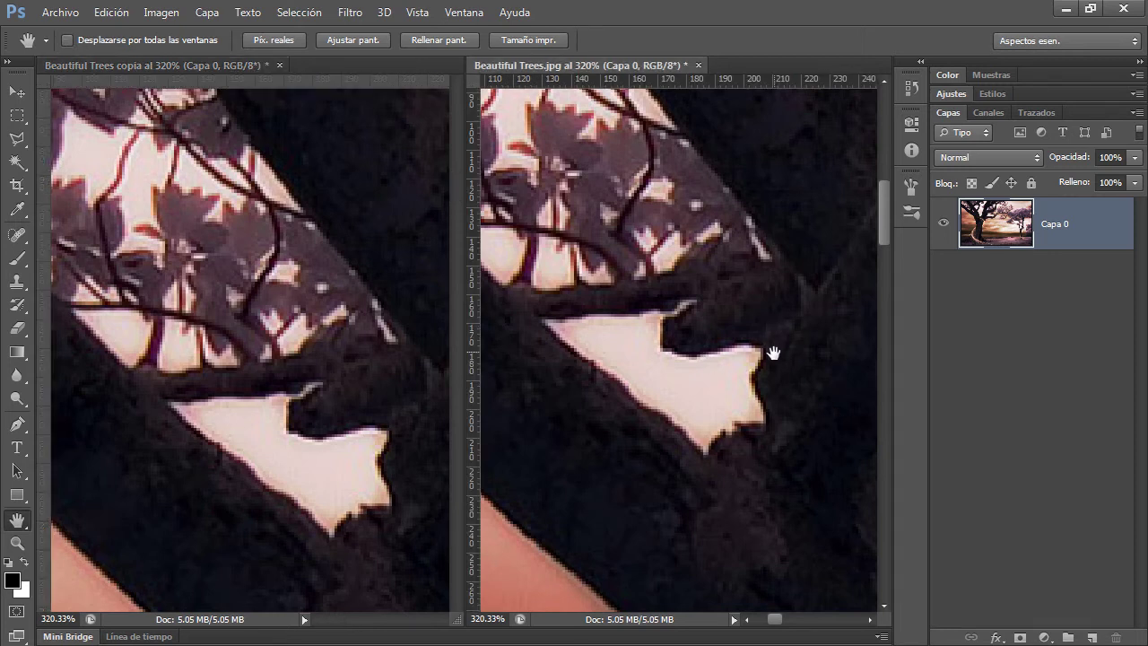
mouse_move(774, 343)
mouse_down()
mouse_move(774, 378)
mouse_move(800, 411)
mouse_up()
scroll(679, 415, down, 1)
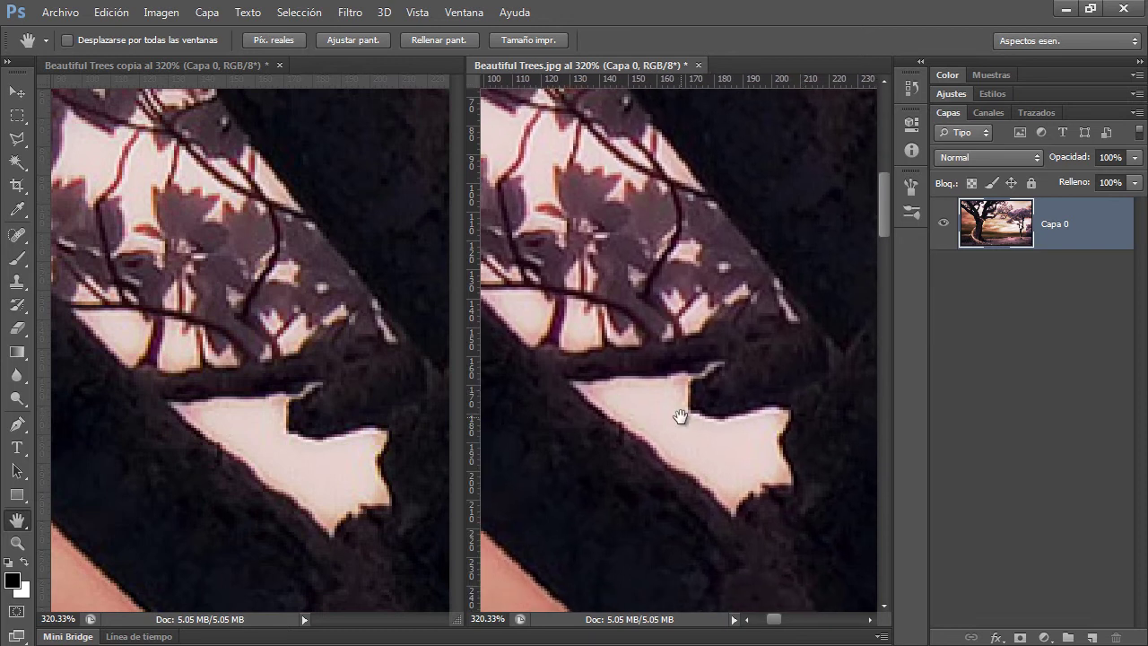
Step: Pan both views together onto the dark branch and pale sky patch
click(105, 40)
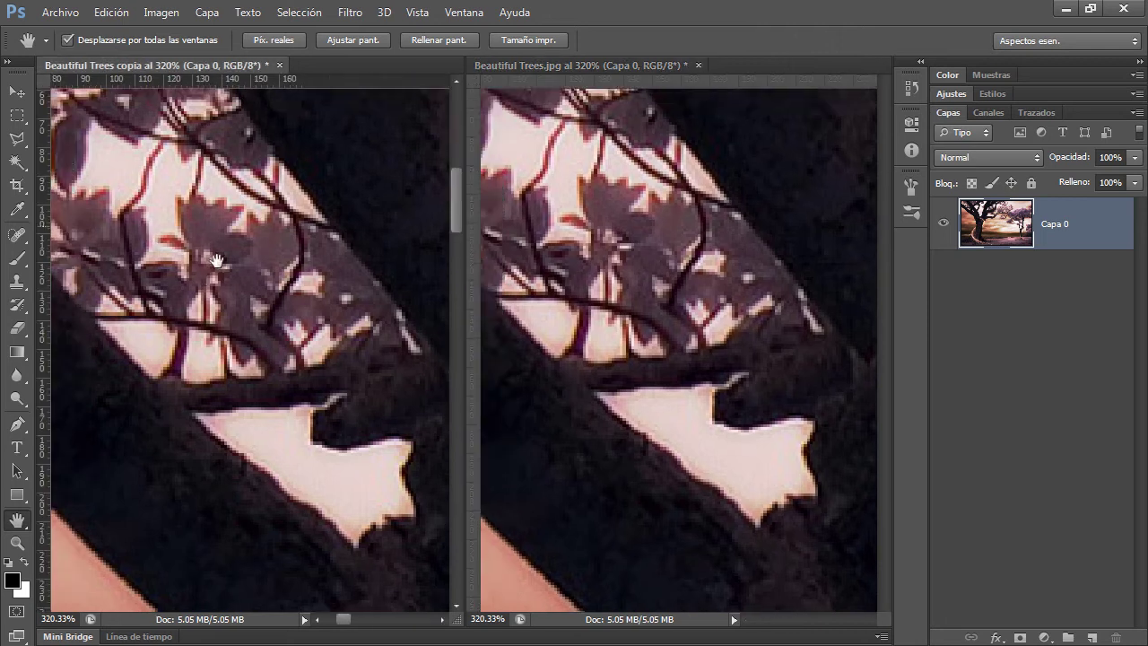
drag(214, 275, 224, 227)
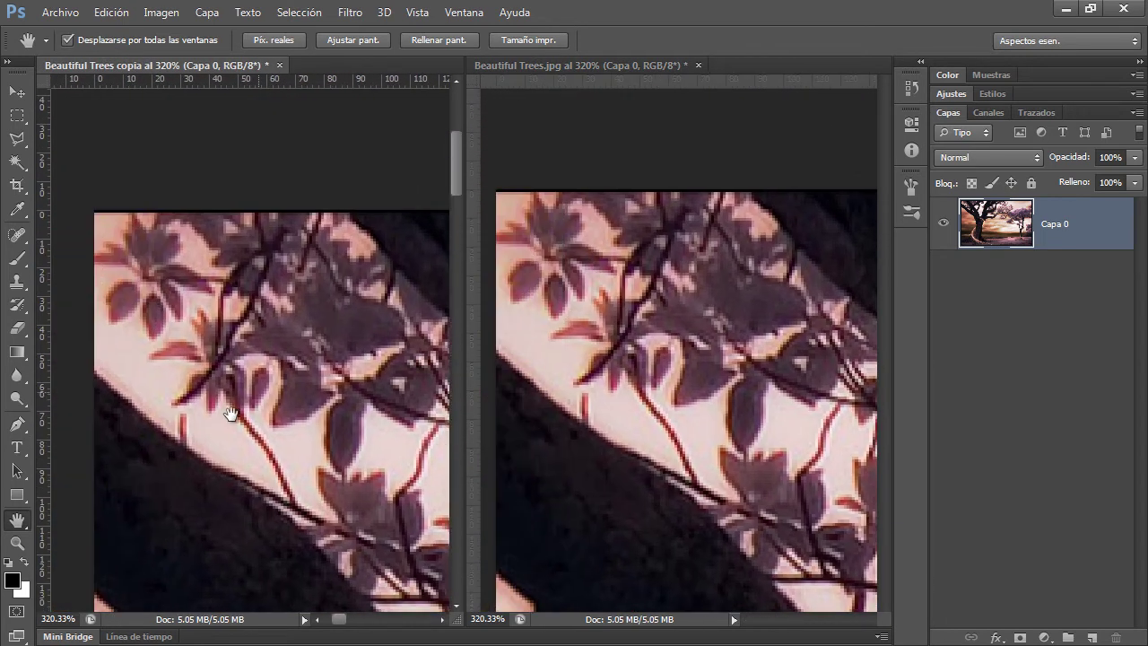
drag(225, 410, 205, 257)
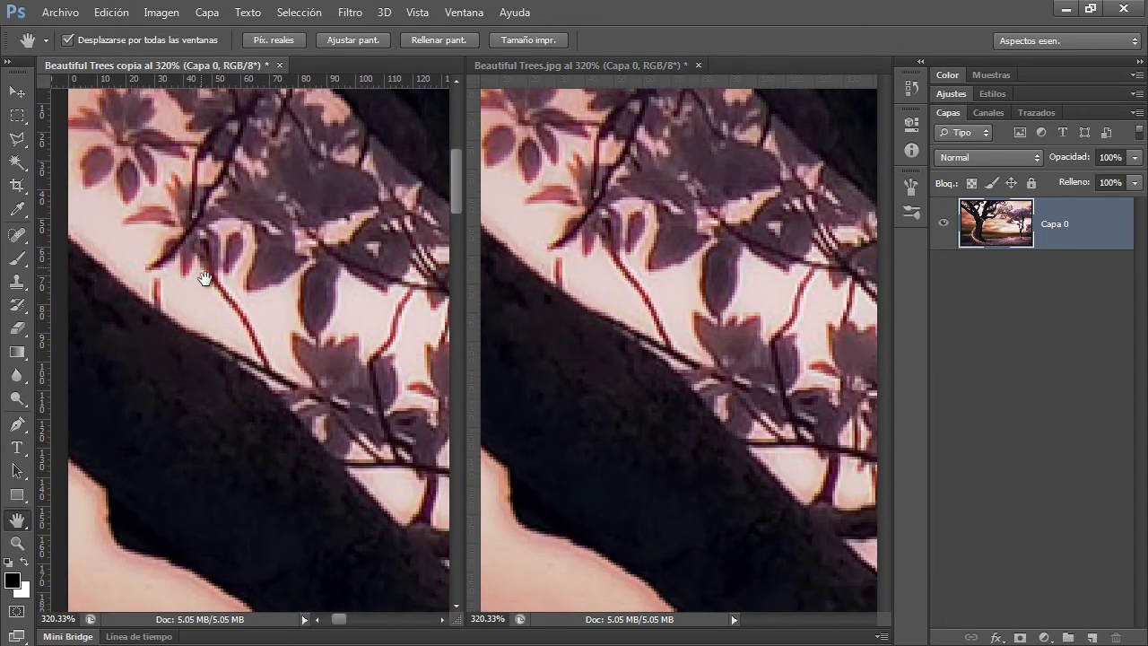
mouse_move(302, 303)
mouse_down()
mouse_move(315, 352)
mouse_move(205, 244)
mouse_up()
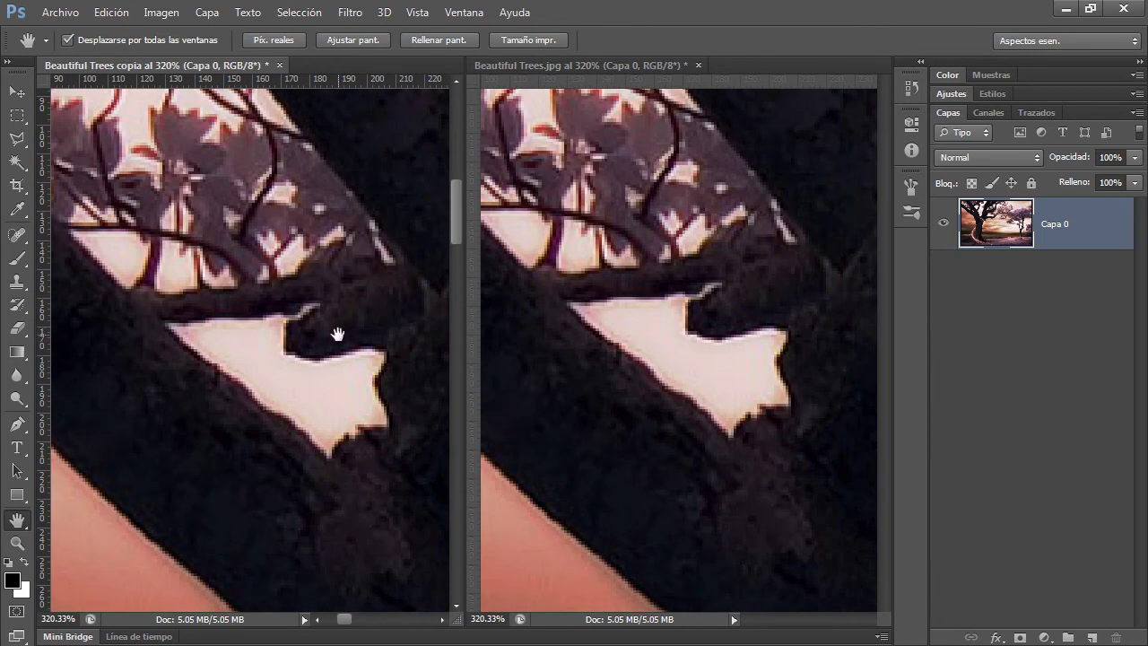
drag(337, 335, 303, 303)
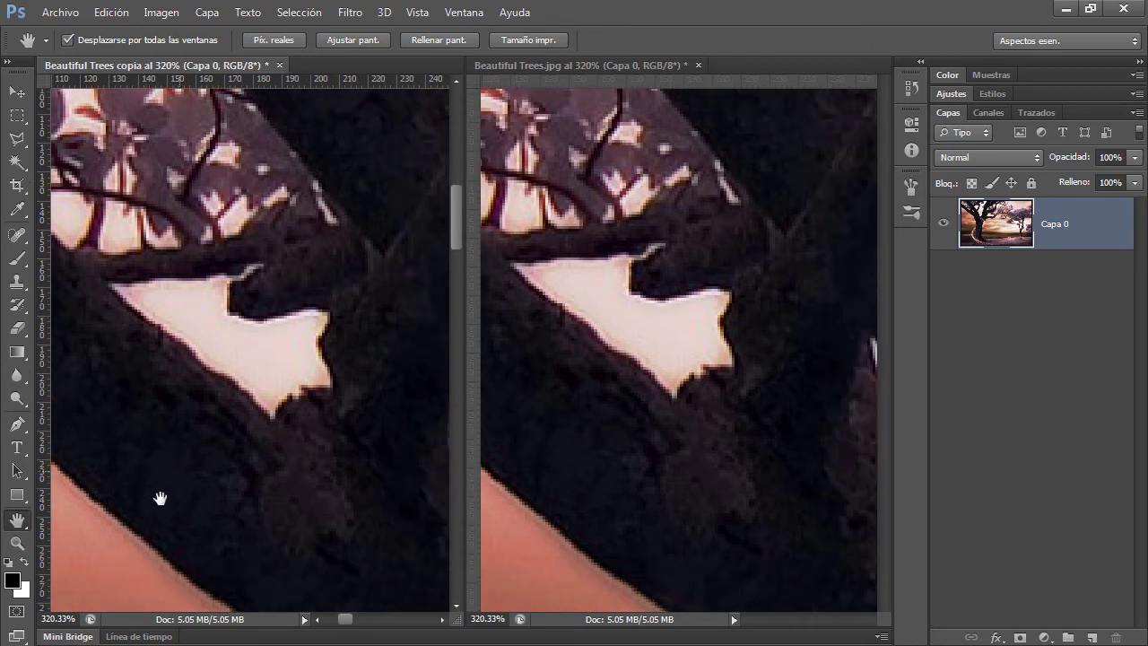
click(18, 543)
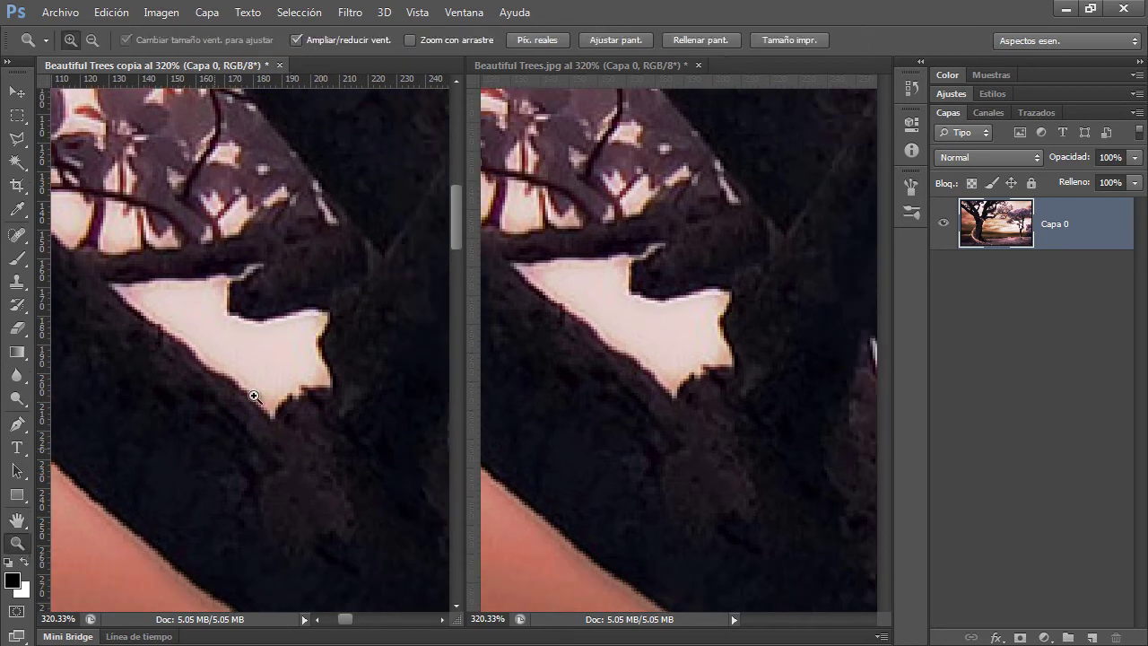
Step: Zoom both views out to 66.67%, then zoom to 292% on the light gap between branches
alt+click(282, 293)
alt+click(269, 276)
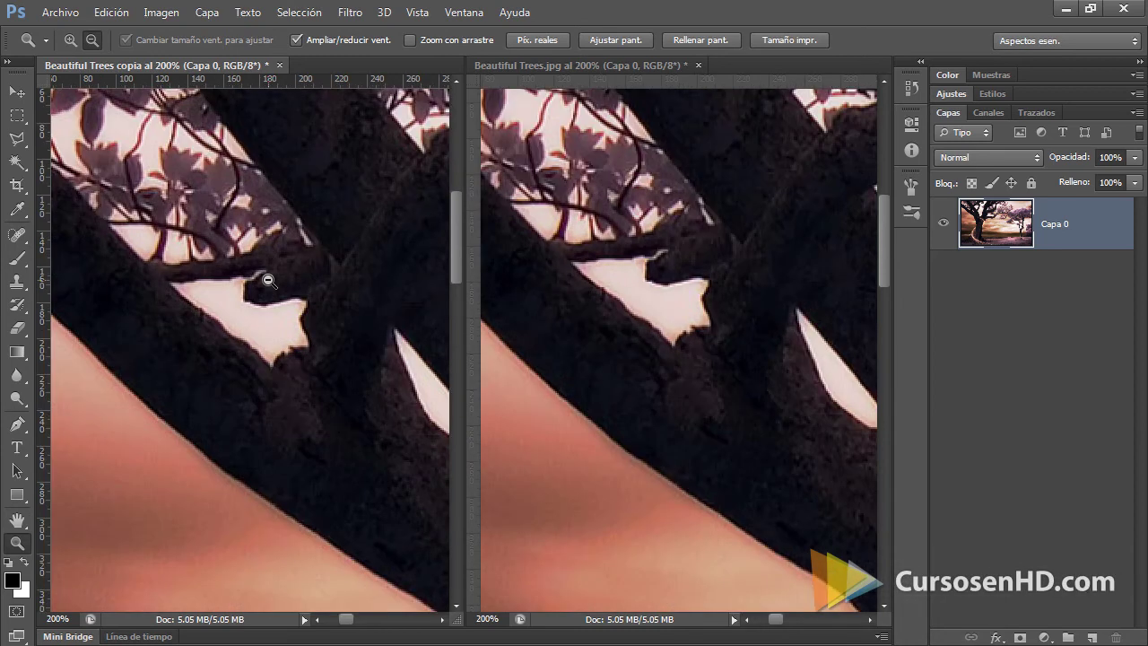
alt+click(267, 280)
alt+click(267, 280)
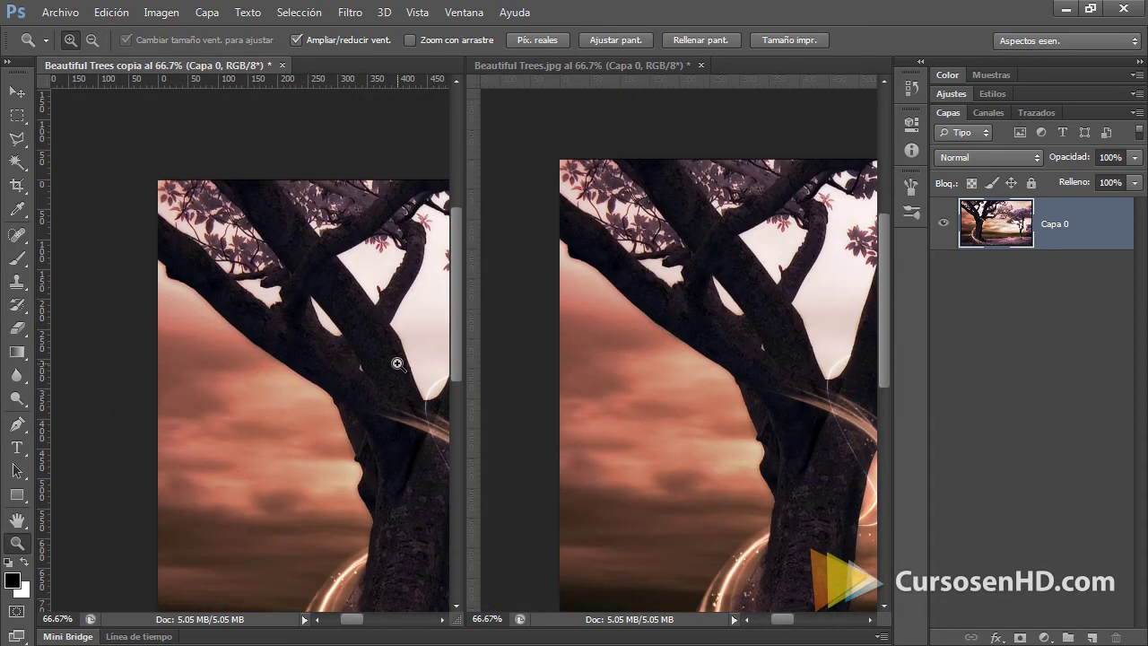
drag(385, 358, 385, 354)
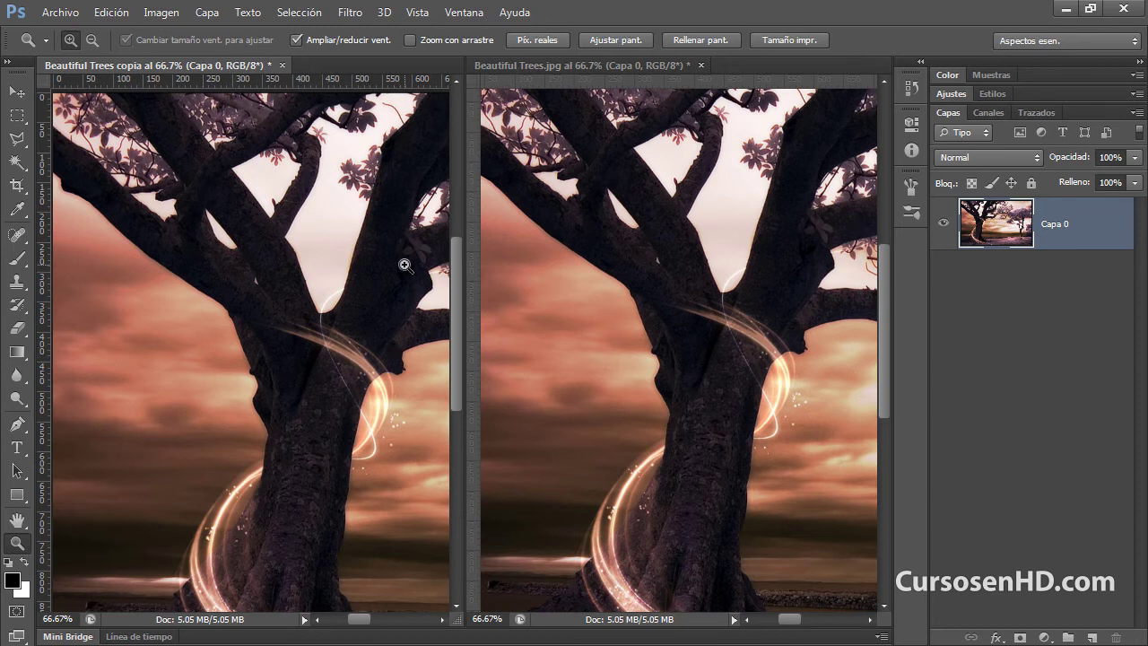
drag(167, 162, 269, 284)
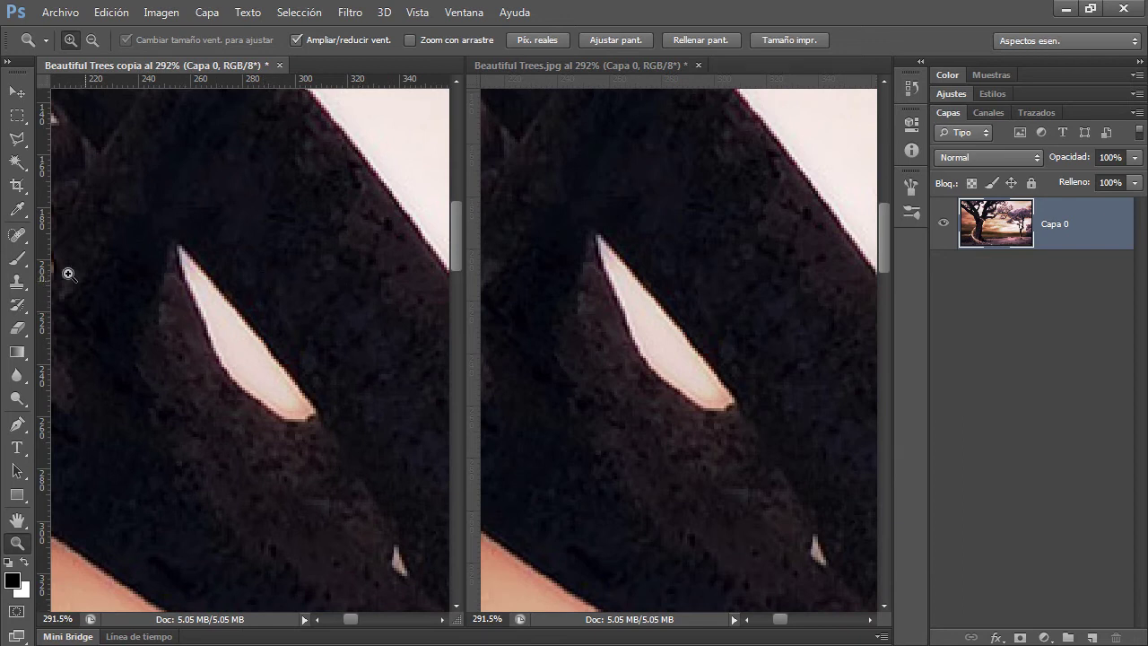
Step: Brush black over the light sliver between the copy's branches
click(18, 260)
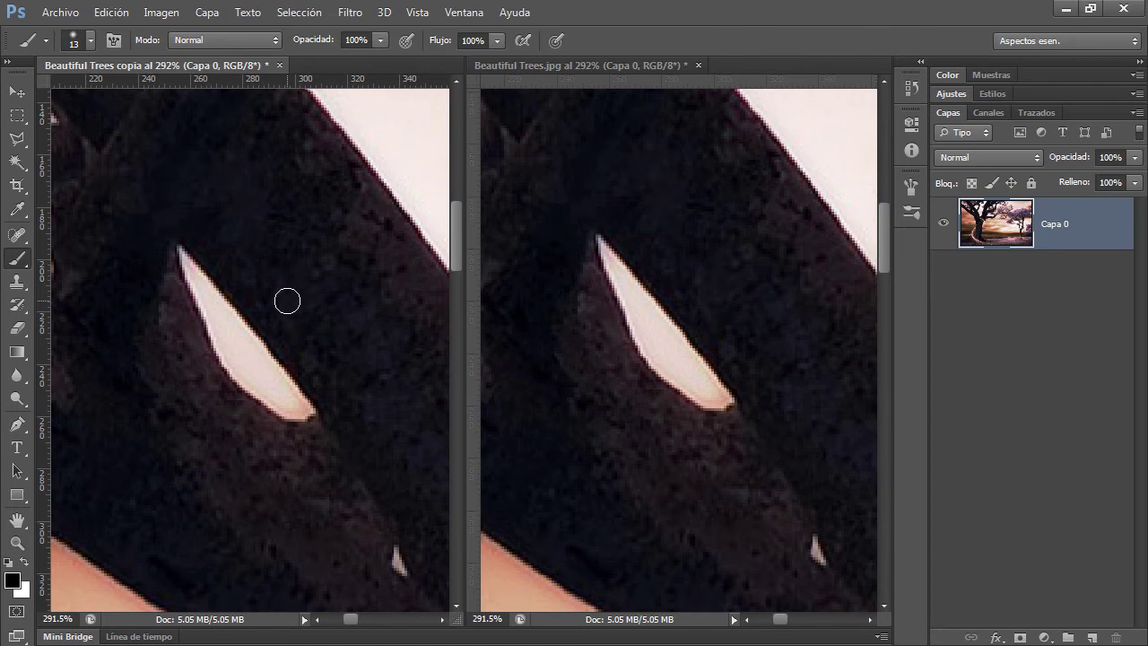
mouse_move(183, 258)
mouse_down()
mouse_move(288, 371)
mouse_move(210, 334)
mouse_up()
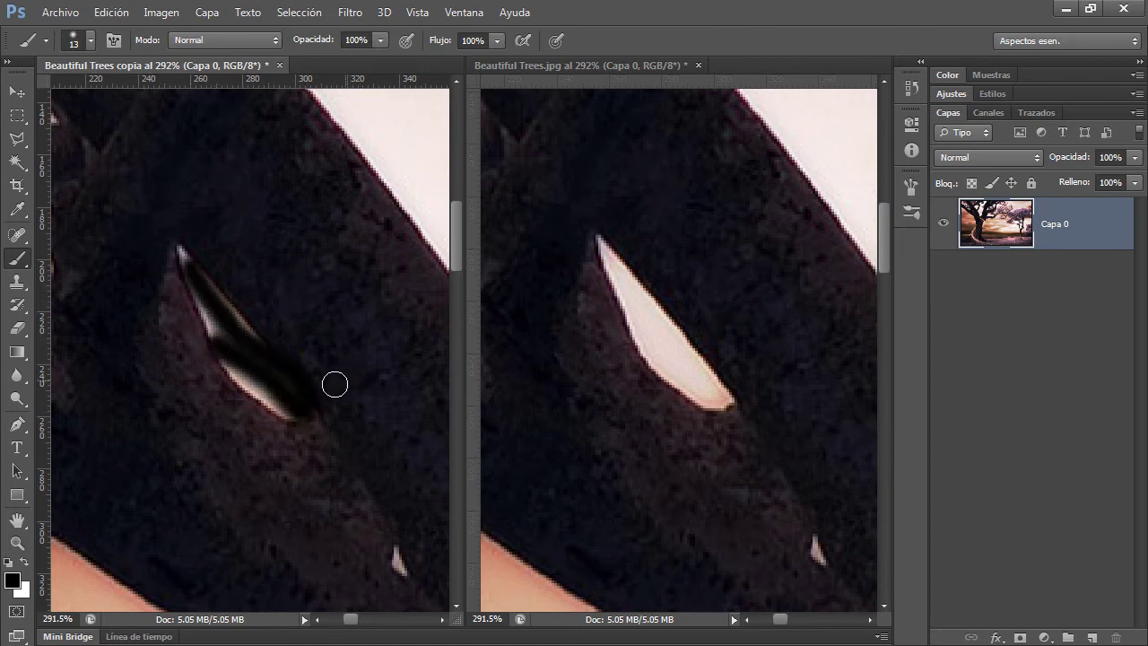
mouse_move(296, 405)
mouse_down()
mouse_move(186, 258)
mouse_move(243, 329)
mouse_move(256, 382)
mouse_move(223, 368)
mouse_up()
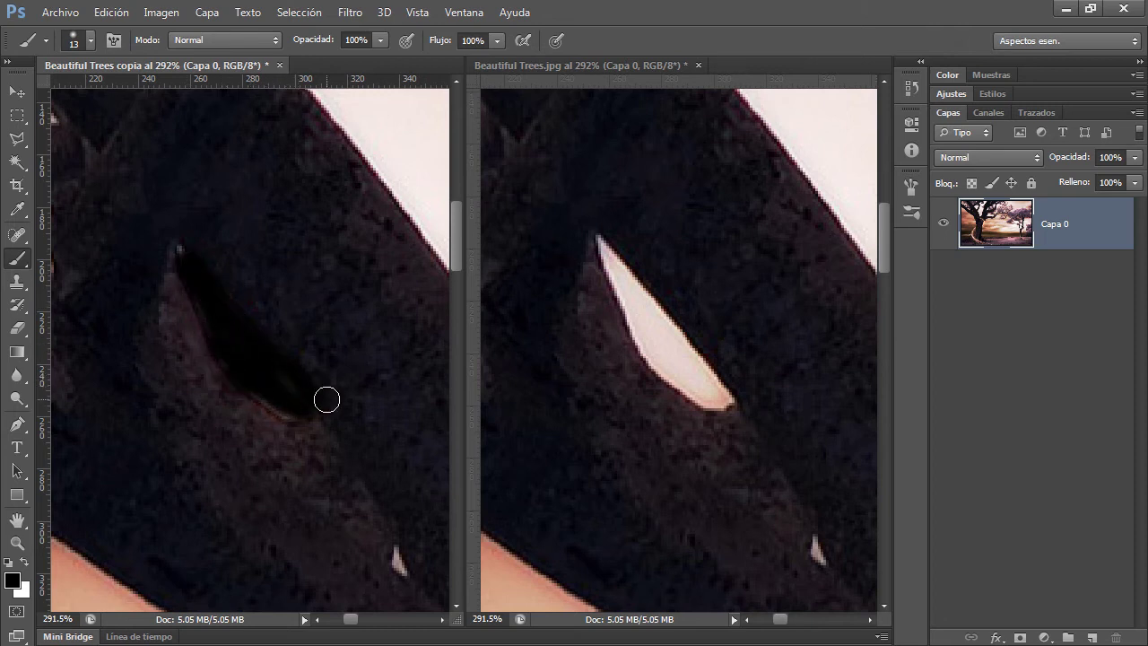
Step: Zoom both views back out and center the tree trunk
key(z)
alt+click(288, 369)
alt+click(288, 369)
alt+click(288, 368)
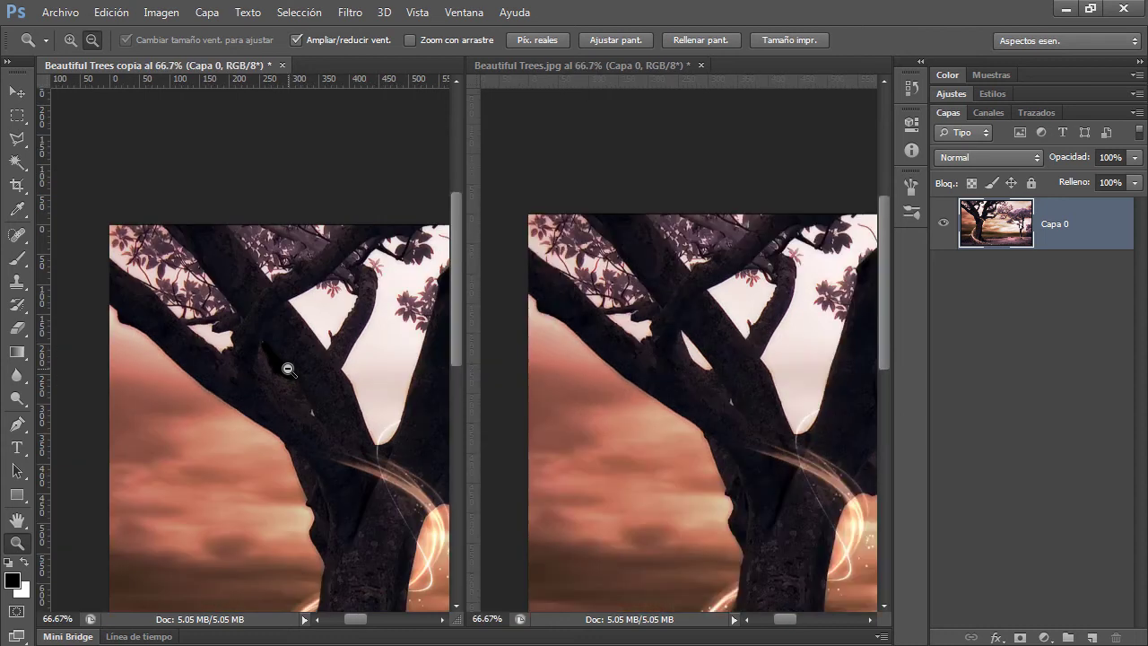
key(b)
mouse_move(371, 418)
mouse_down()
mouse_move(296, 268)
mouse_move(307, 312)
mouse_up()
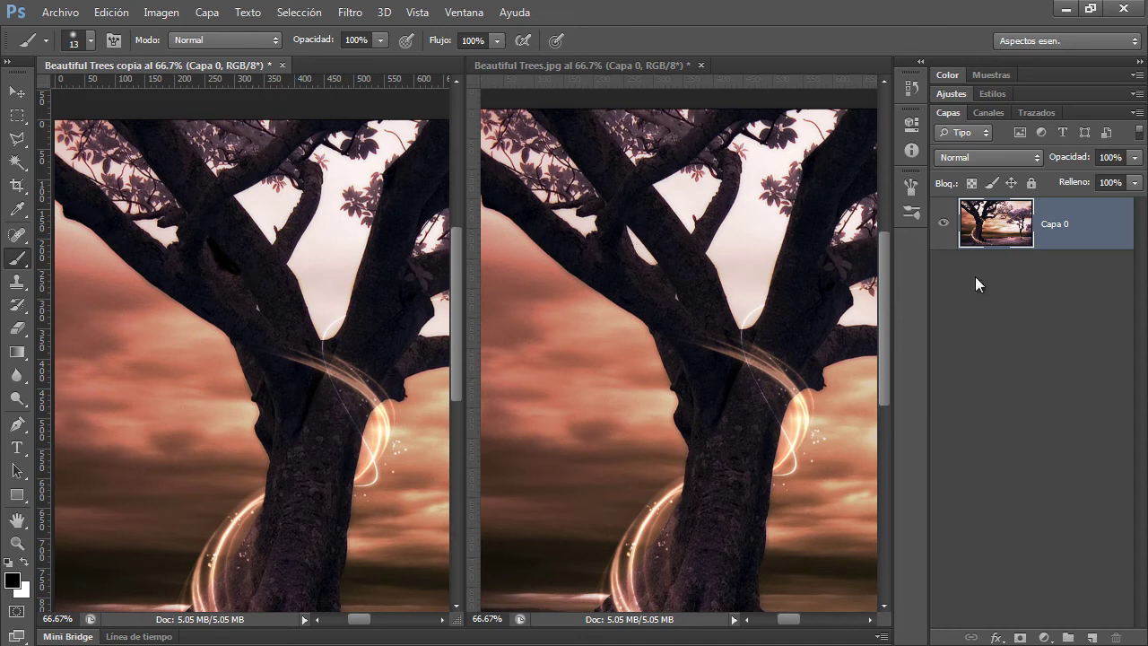
Step: Add a Blanco y negro adjustment layer to the copy and close its Properties panel
click(1044, 638)
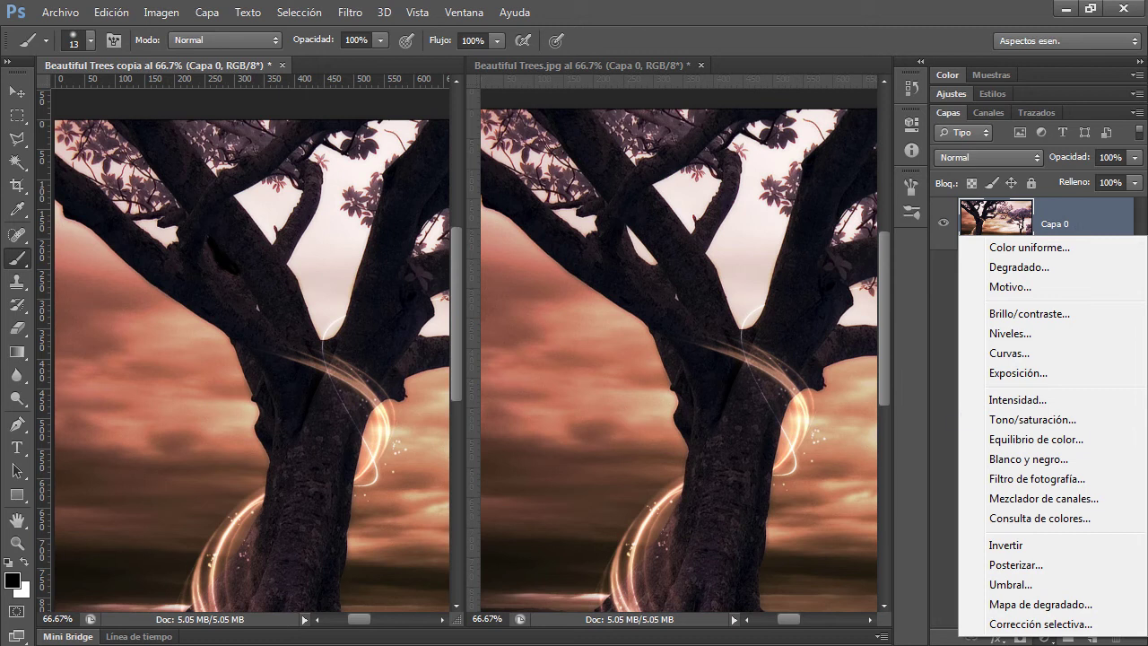
click(1085, 458)
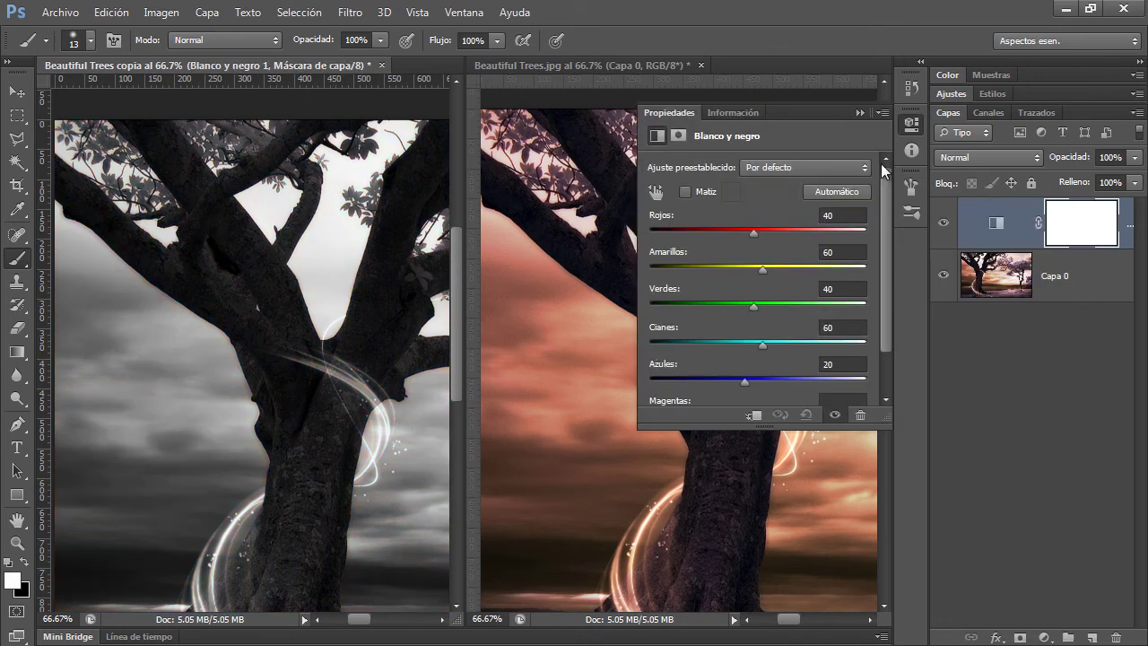
click(859, 115)
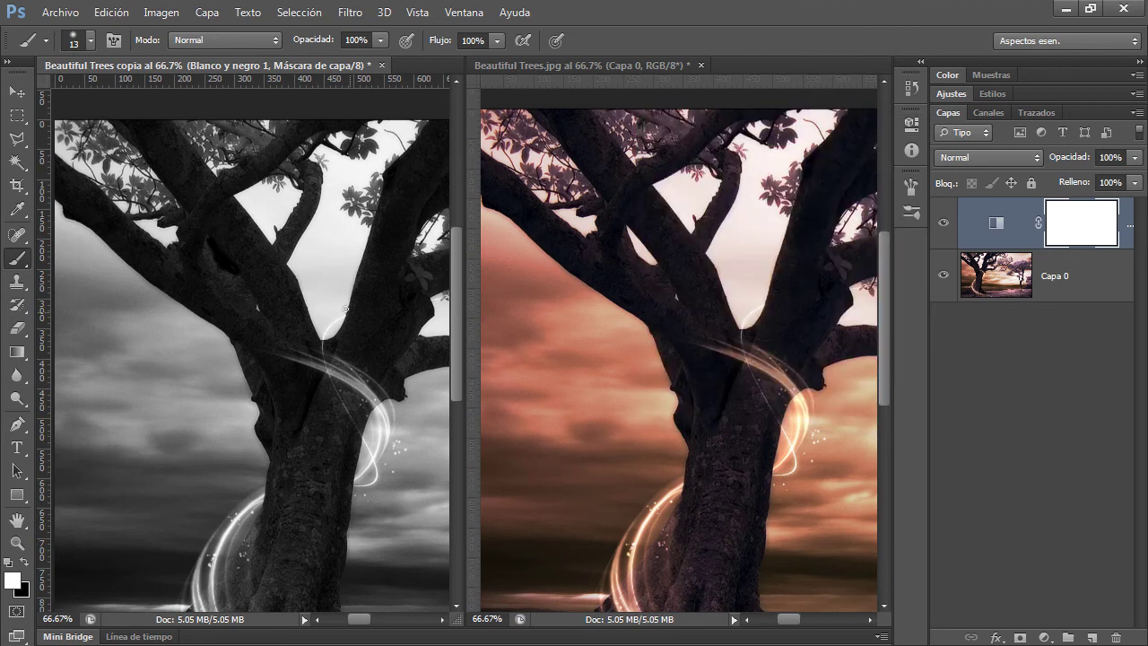
Step: Pan to show the treetop, trunk base and ground beneath the tree
mouse_move(379, 235)
mouse_down()
mouse_move(359, 325)
mouse_move(320, 225)
mouse_up()
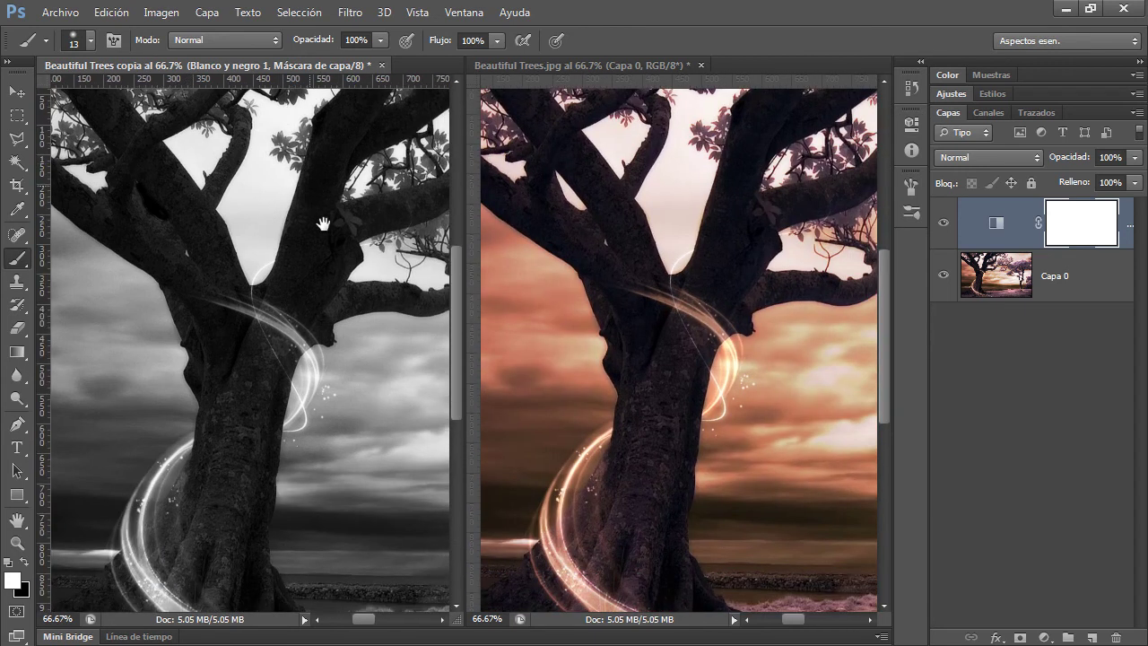
drag(323, 377, 296, 233)
drag(266, 377, 292, 297)
drag(318, 376, 303, 440)
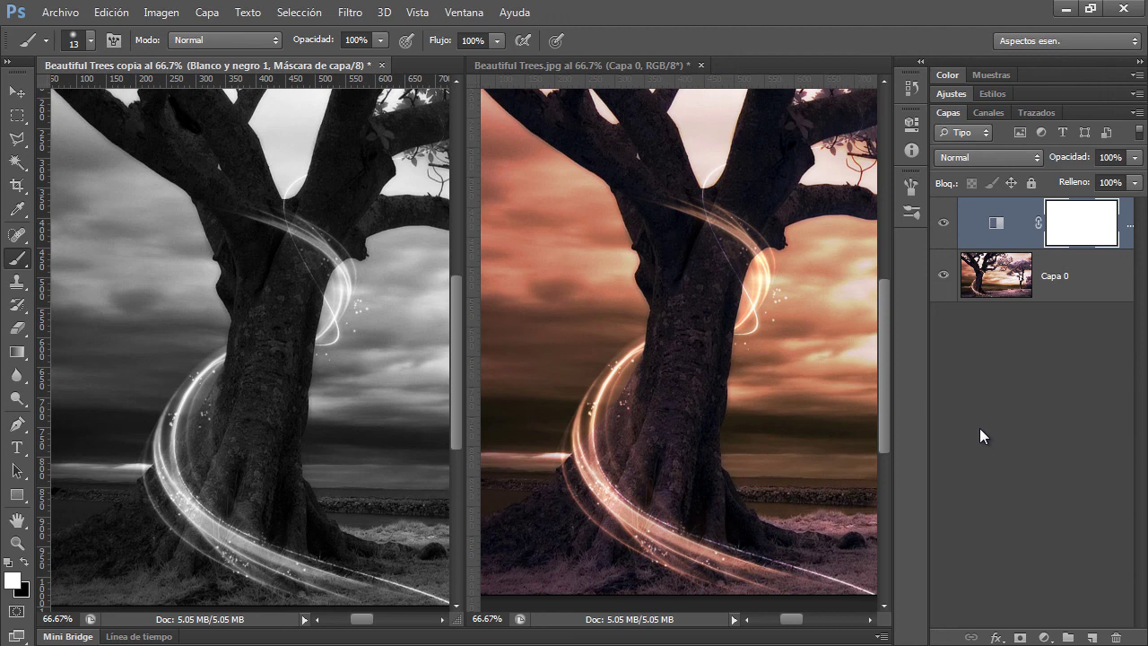
click(17, 521)
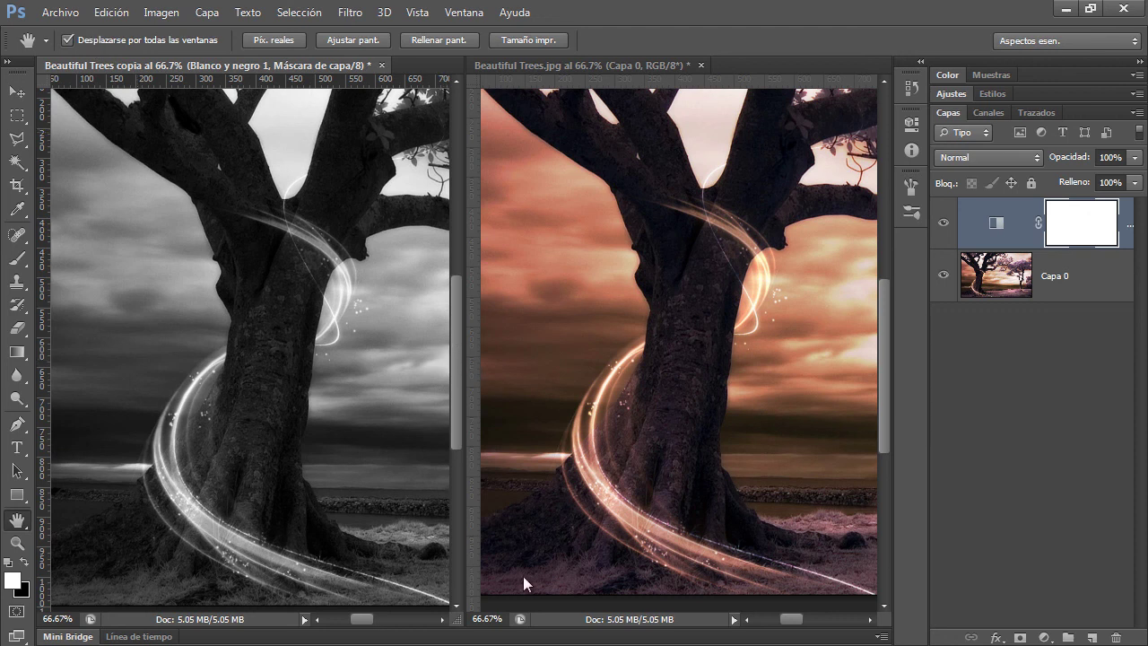
click(72, 619)
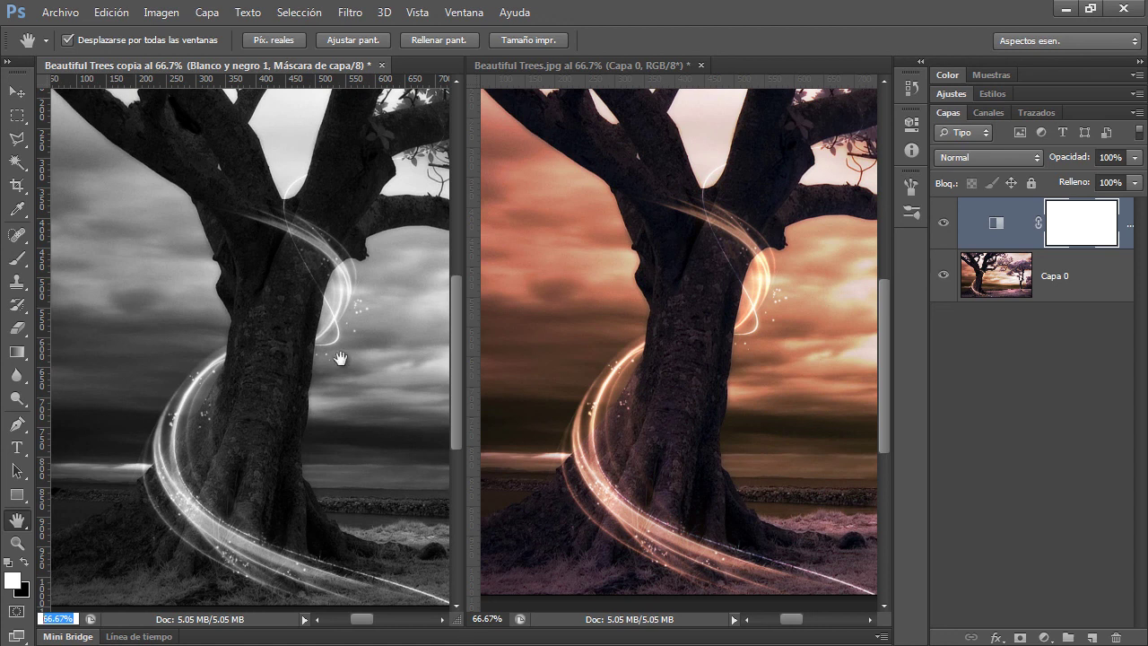
mouse_move(229, 190)
mouse_down()
mouse_move(289, 289)
mouse_move(167, 195)
mouse_up()
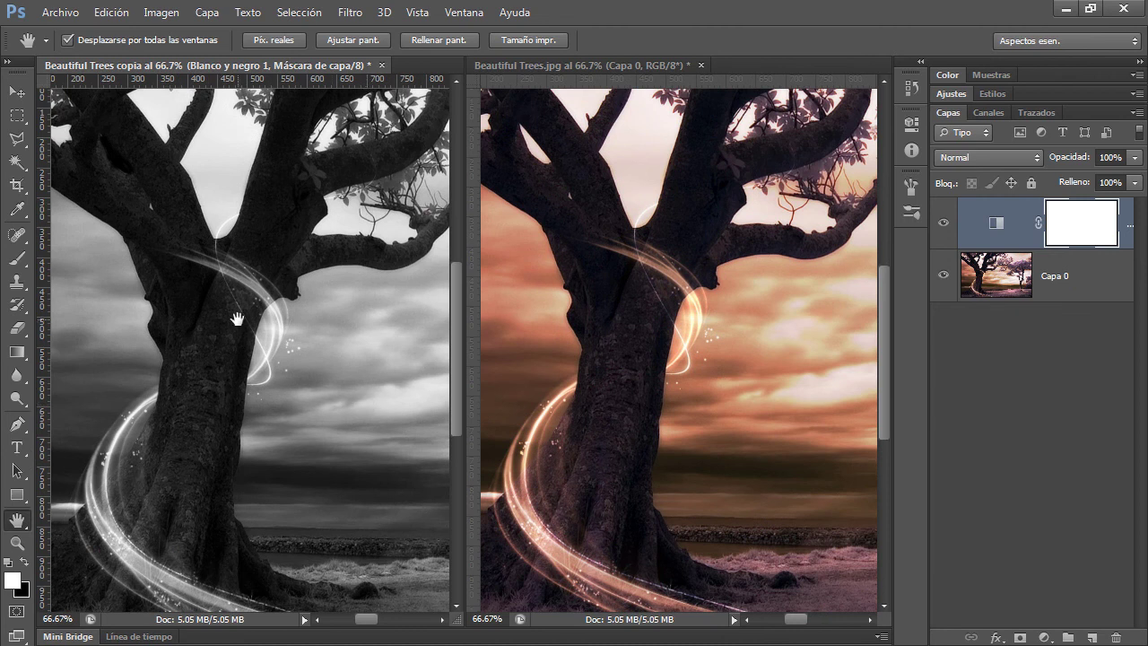